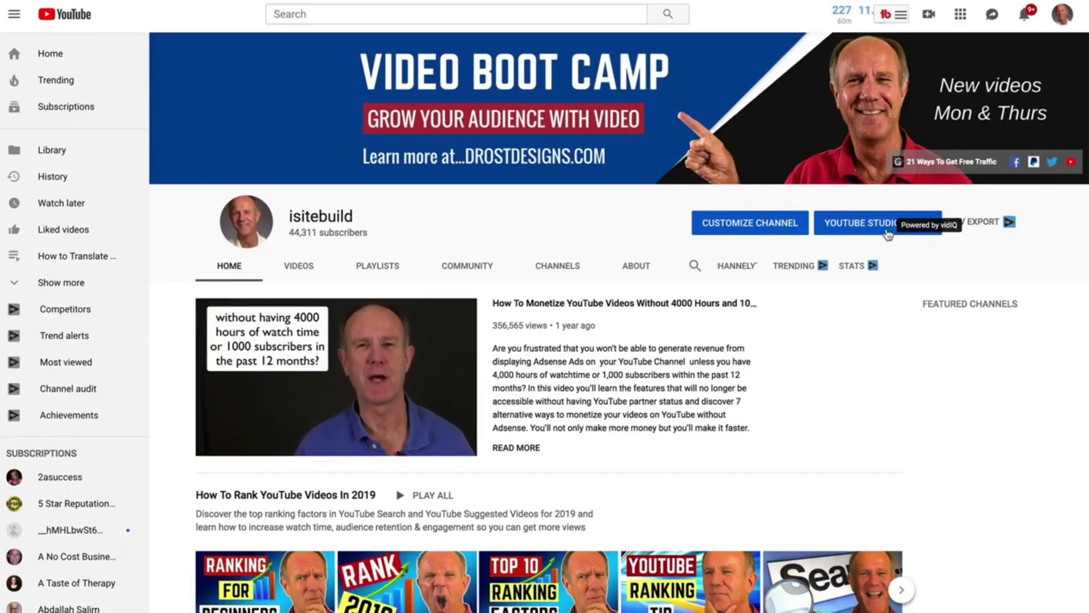
Open the channel's analytics and scroll the audience-building stats (United States 34%, India 12%).
{"action": "left_click", "coordinate": [853, 223]}
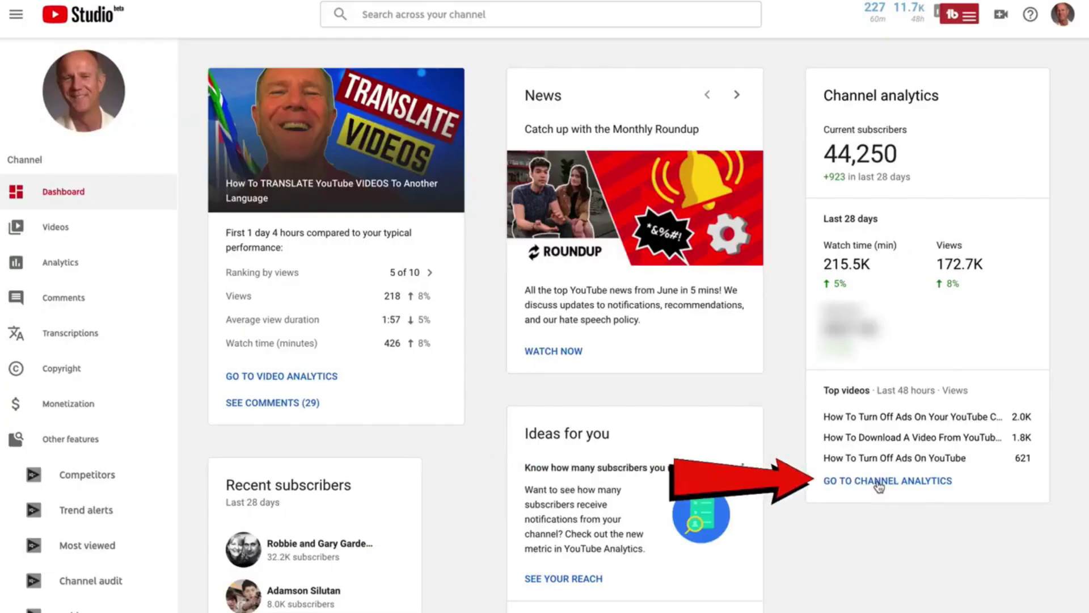
{"action": "left_click", "coordinate": [879, 481]}
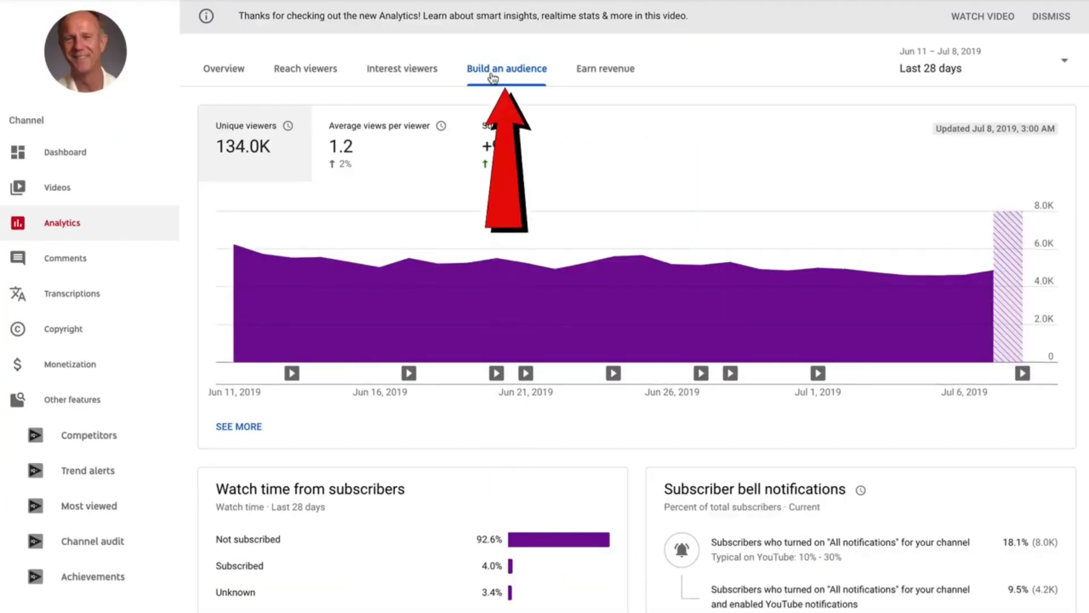
{"action": "scroll", "coordinate": [507, 84], "scroll_direction": "down", "scroll_amount": 5}
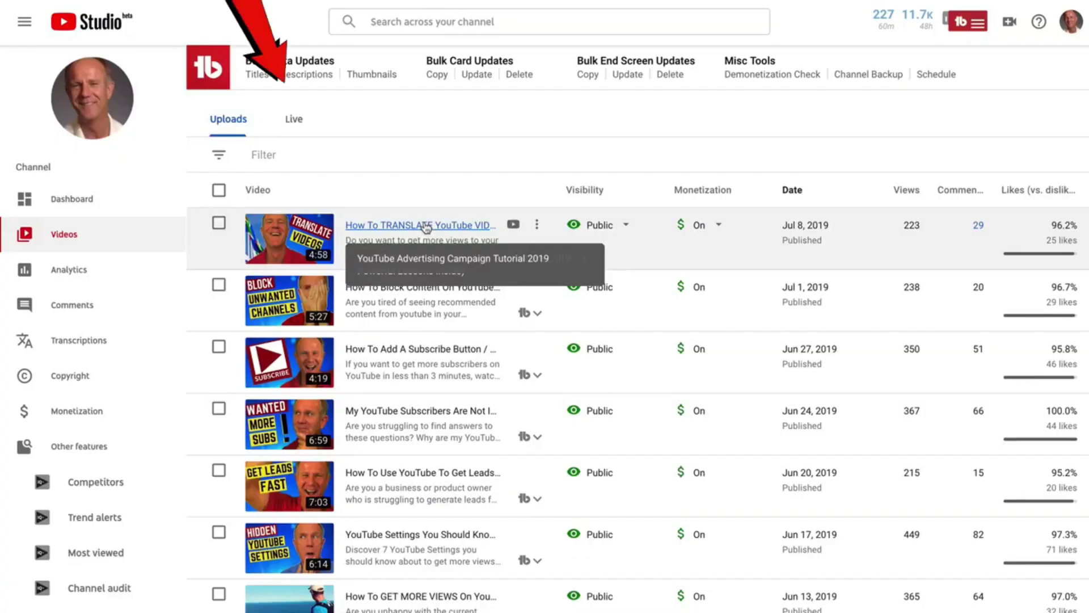
On the How To TRANSLATE video's Transcriptions, set community contributions and open the published English (United States) subtitles.
{"action": "left_click", "coordinate": [424, 228]}
{"action": "left_click", "coordinate": [66, 343]}
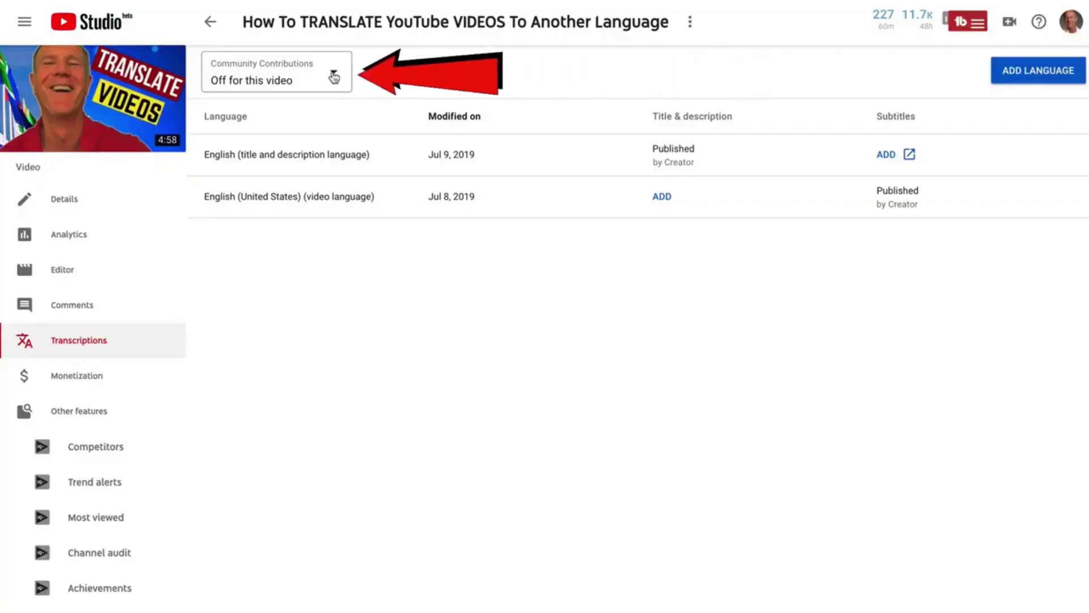
{"action": "left_click", "coordinate": [334, 77]}
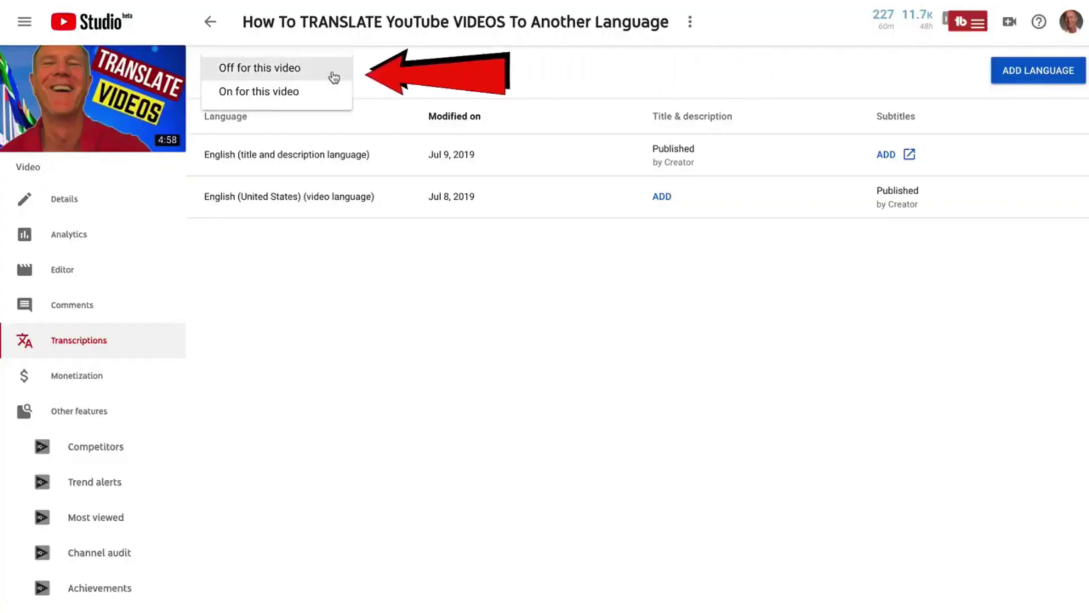
{"action": "left_click", "coordinate": [236, 97]}
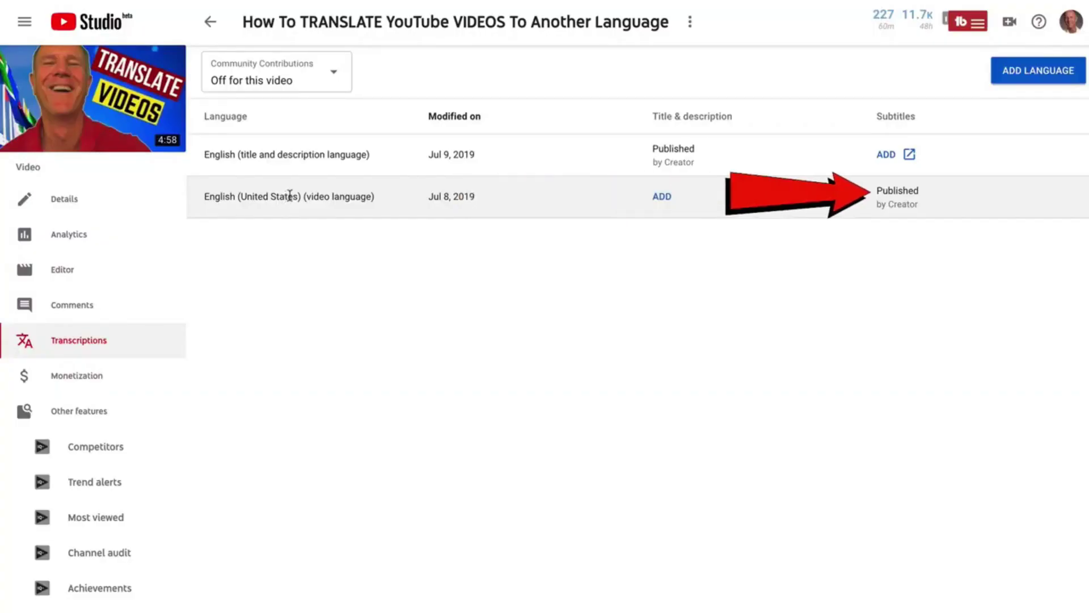
{"action": "left_click", "coordinate": [904, 198]}
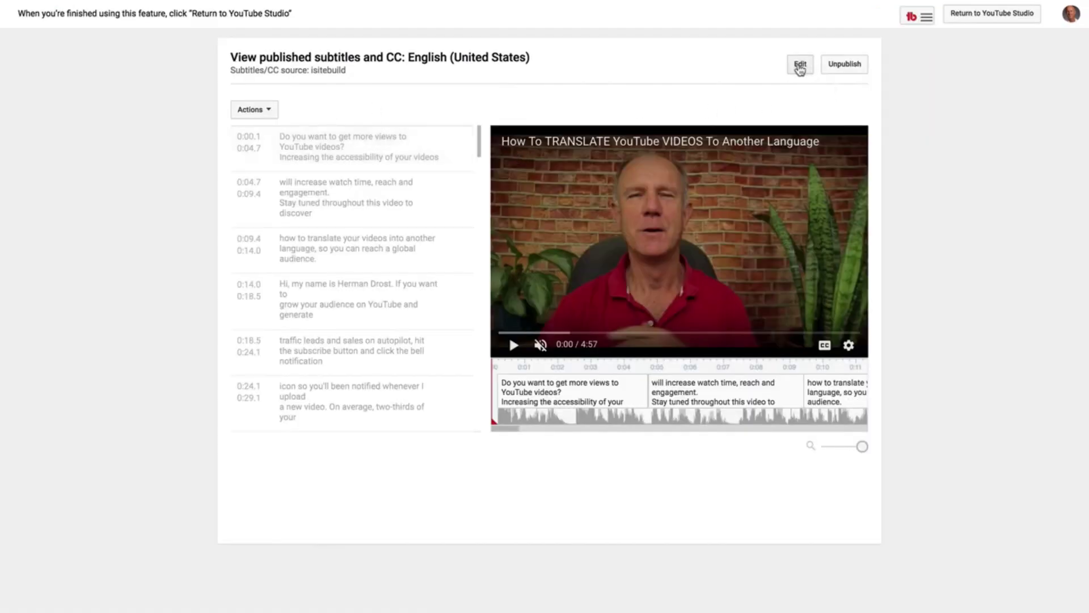
Download the English subtitles as .srt to the Desktop as translate captions, replacing the existing file.
{"action": "left_click", "coordinate": [800, 65]}
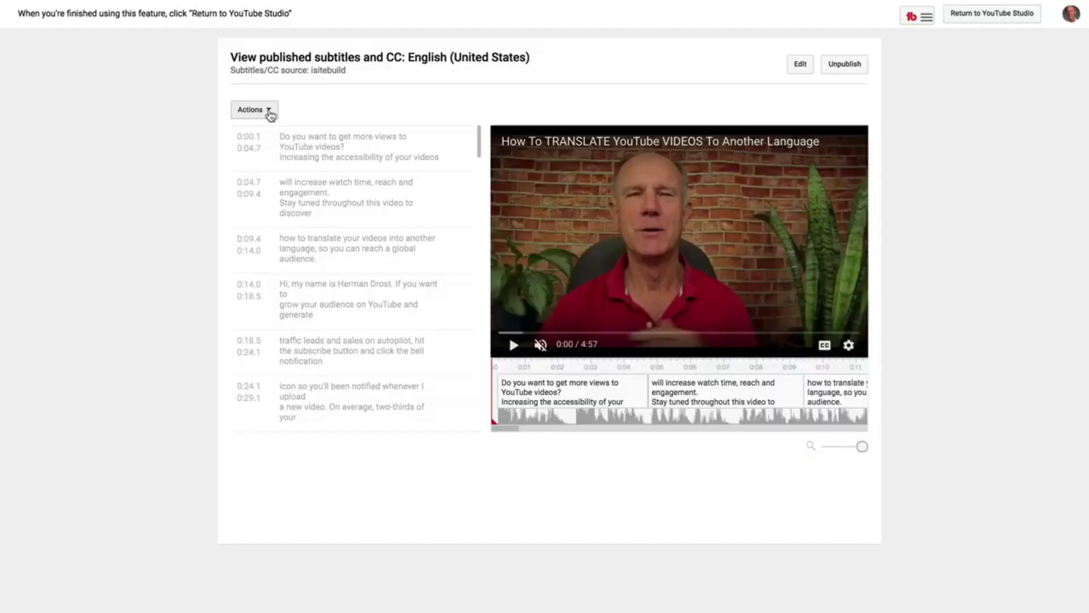
{"action": "left_click", "coordinate": [267, 111]}
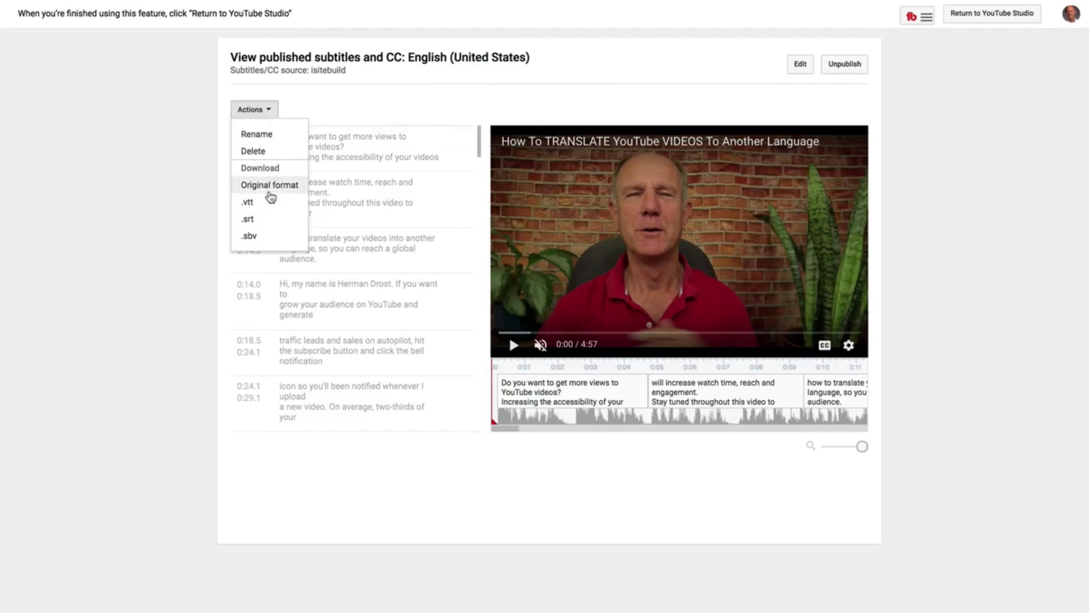
{"action": "left_click", "coordinate": [247, 220]}
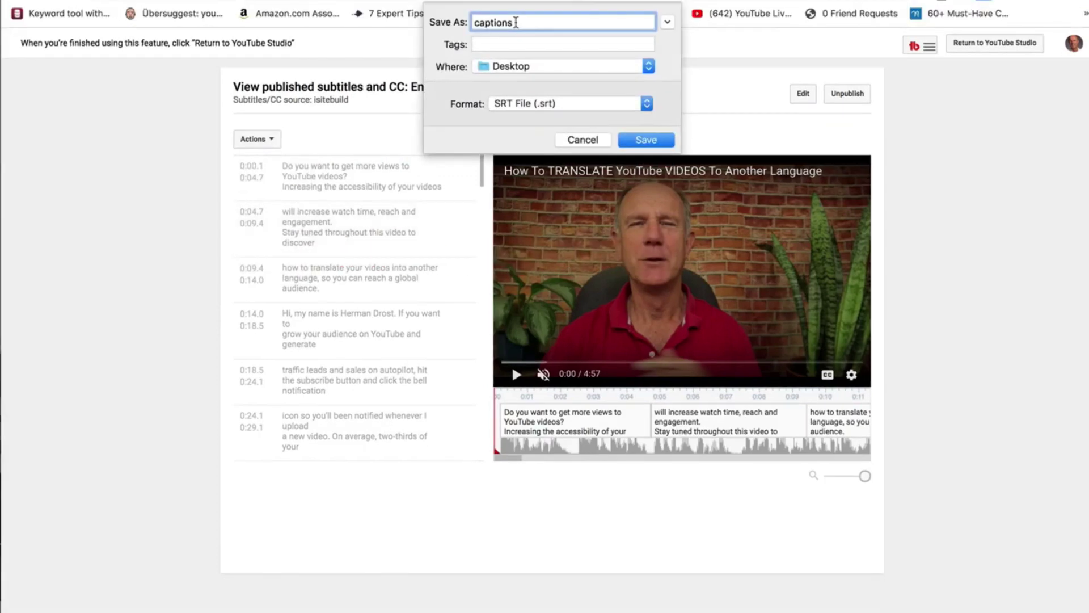
{"action": "type", "text": "translate"}
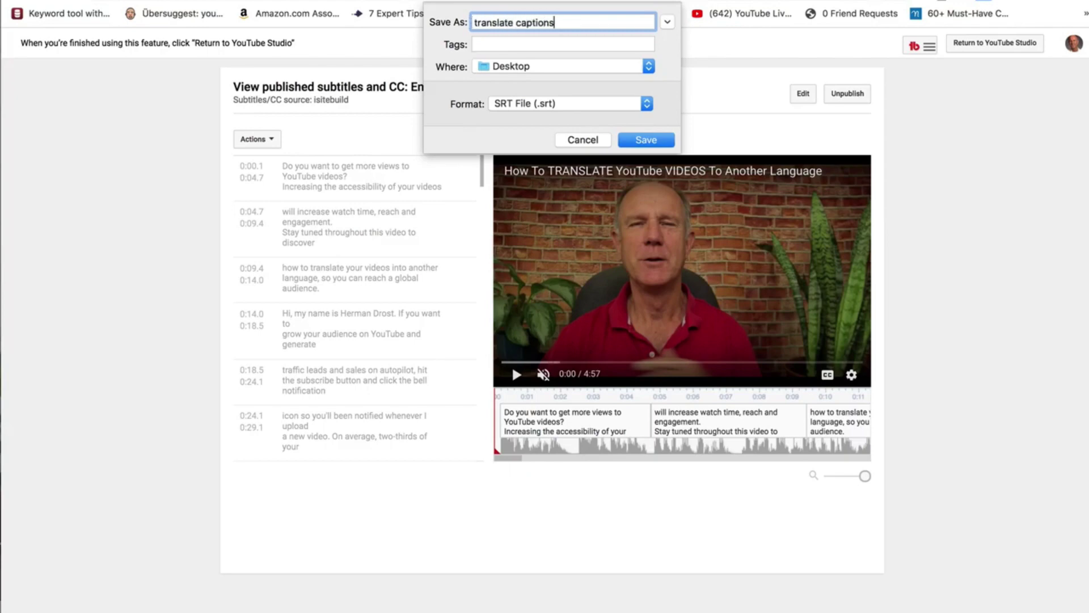
{"action": "left_click", "coordinate": [647, 142]}
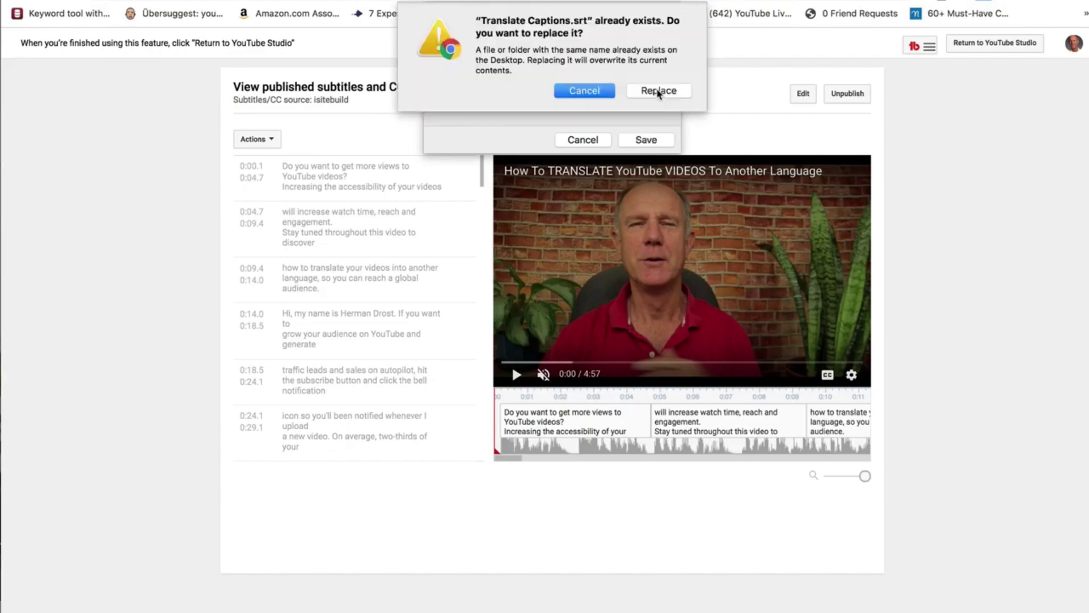
{"action": "left_click", "coordinate": [658, 92]}
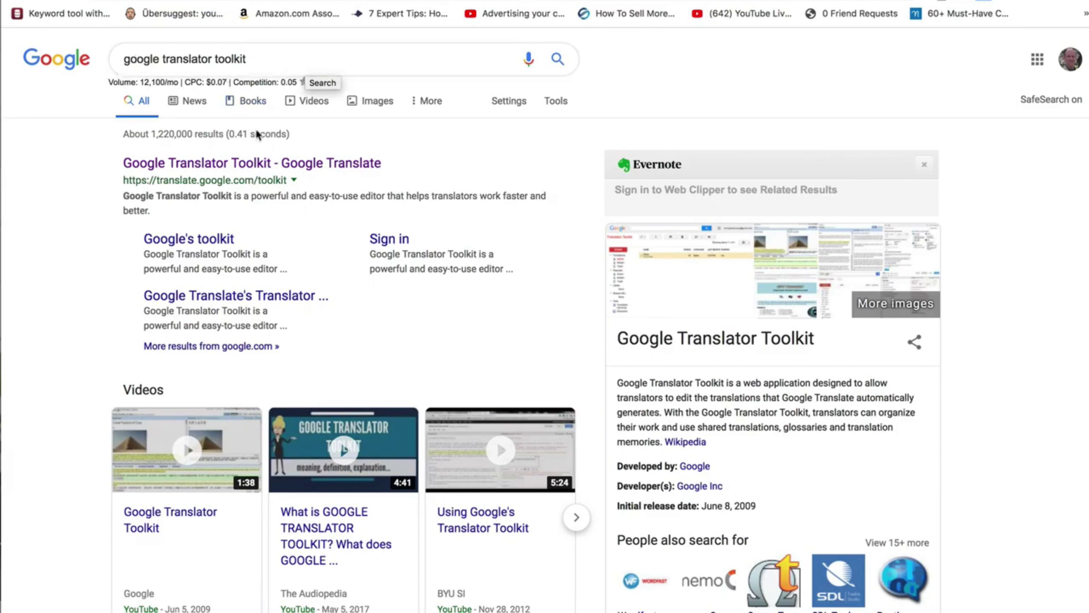
Open Google Translator Toolkit and start a new translation from an uploaded file.
{"action": "left_click", "coordinate": [263, 163]}
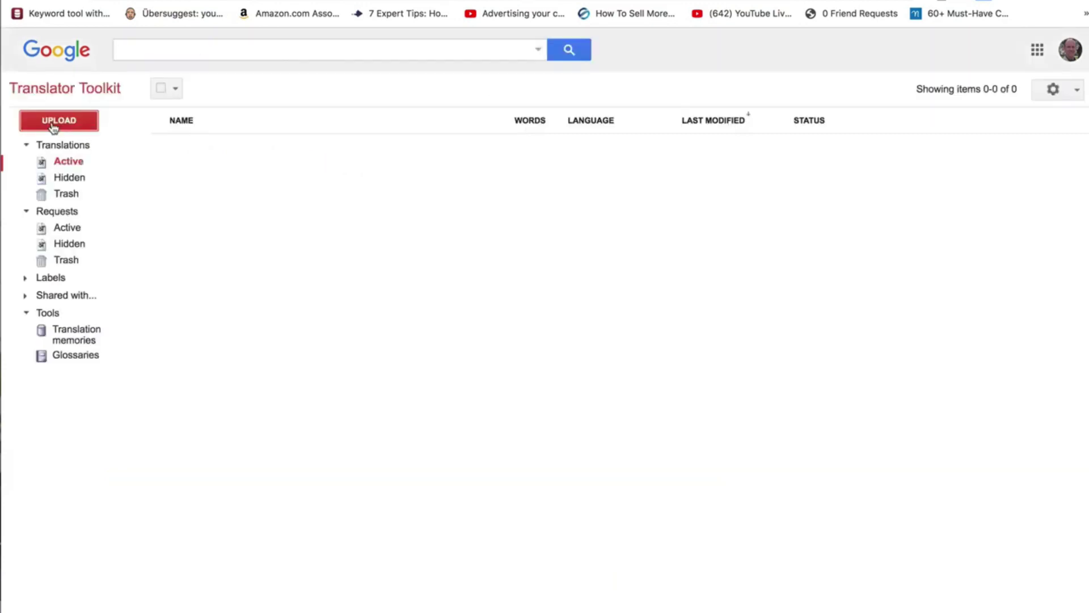
{"action": "left_click", "coordinate": [53, 126]}
{"action": "left_click", "coordinate": [105, 164]}
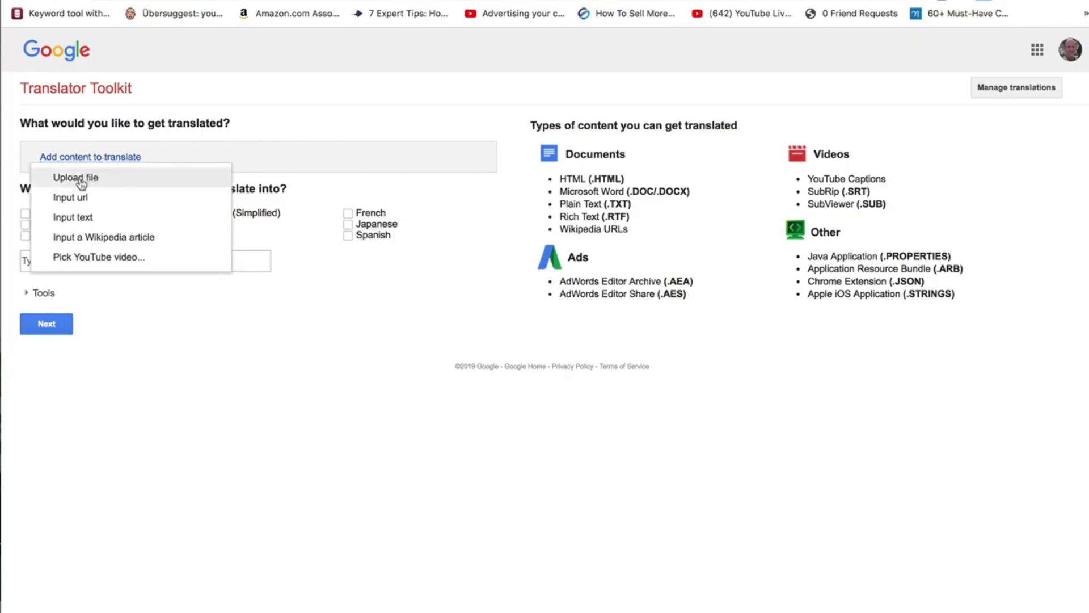
{"action": "left_click", "coordinate": [81, 180]}
Add Hindi as the target language and name the translation translatetohindi.
{"action": "left_click", "coordinate": [132, 295]}
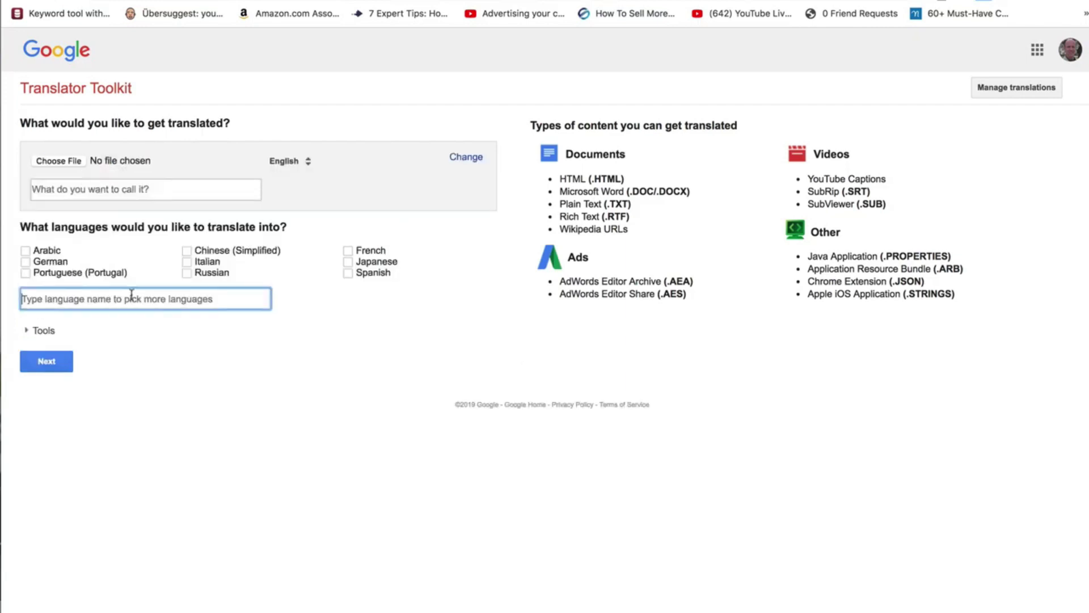
{"action": "type", "text": "hind"}
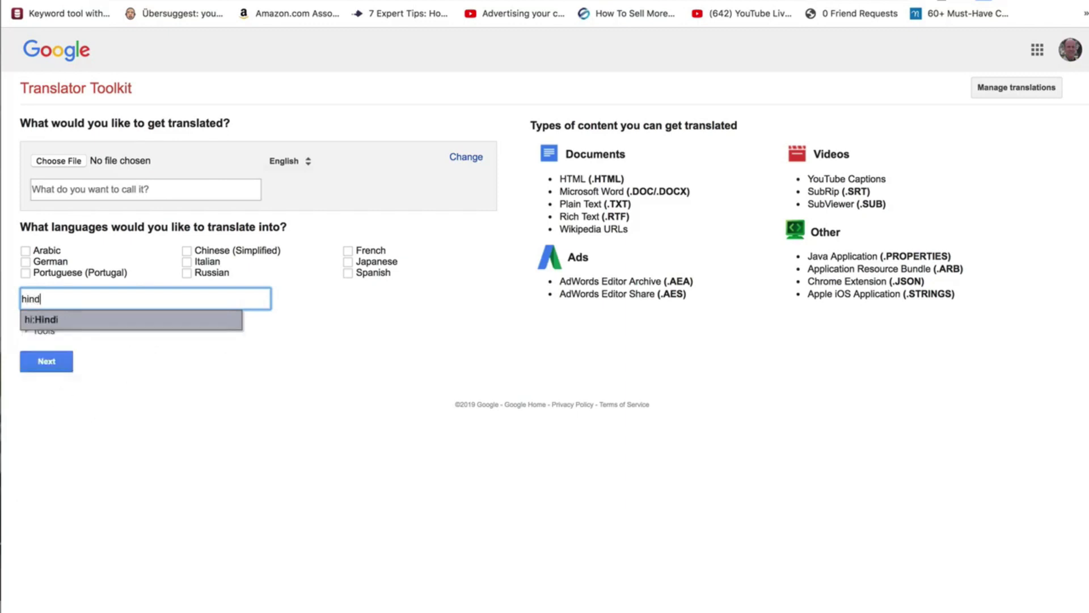
{"action": "key", "text": "Return"}
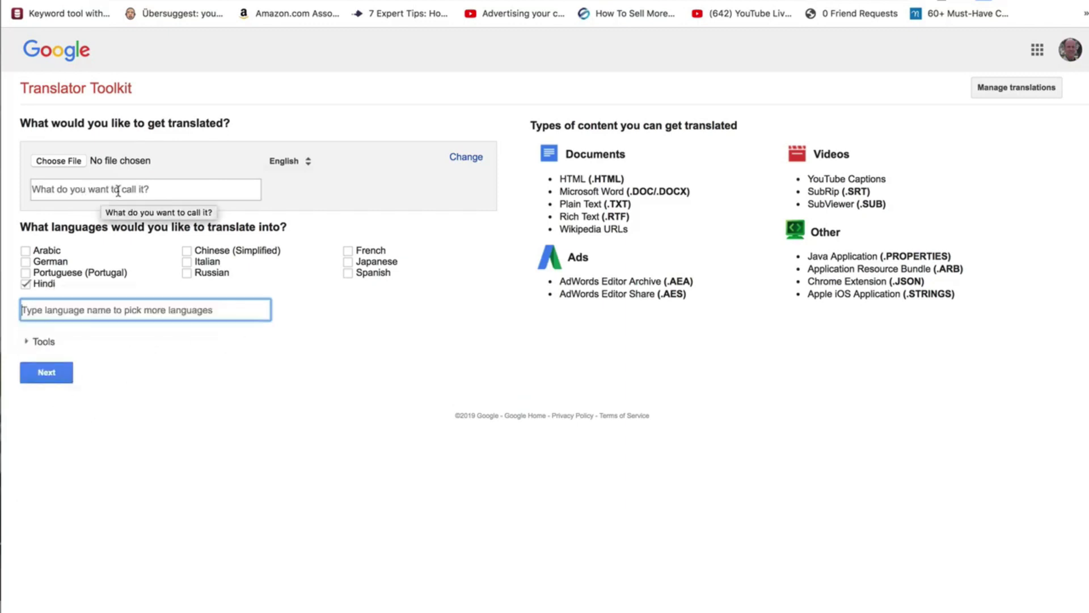
{"action": "left_click", "coordinate": [118, 190]}
{"action": "type", "text": "translatetohindi"}
{"action": "left_click", "coordinate": [52, 377]}
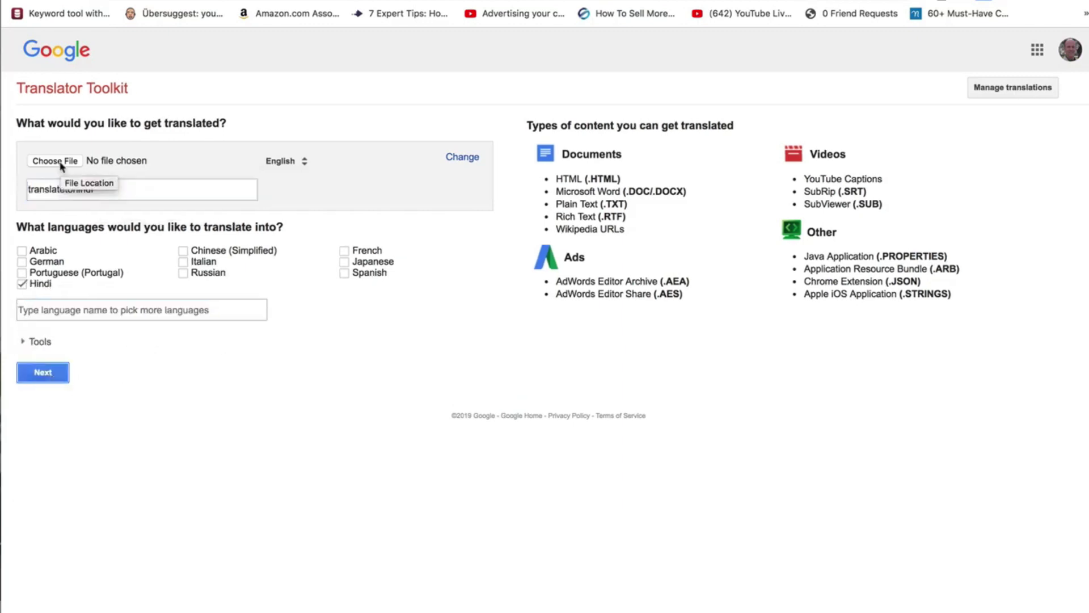
Upload translate captions.srt as the source and decline the paid vendor option.
{"action": "left_click", "coordinate": [57, 161]}
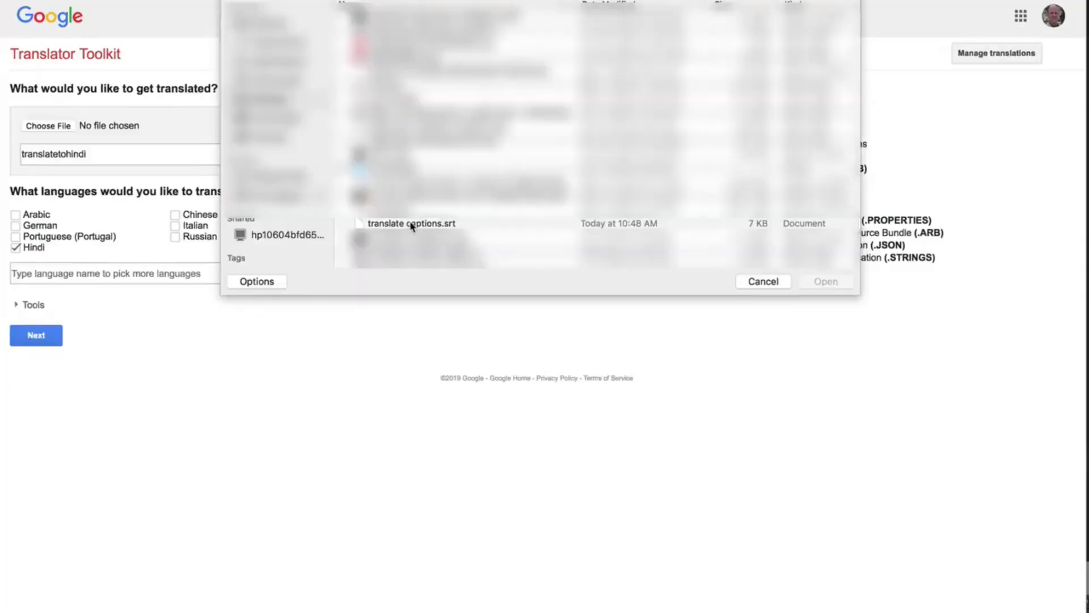
{"action": "left_click", "coordinate": [426, 224]}
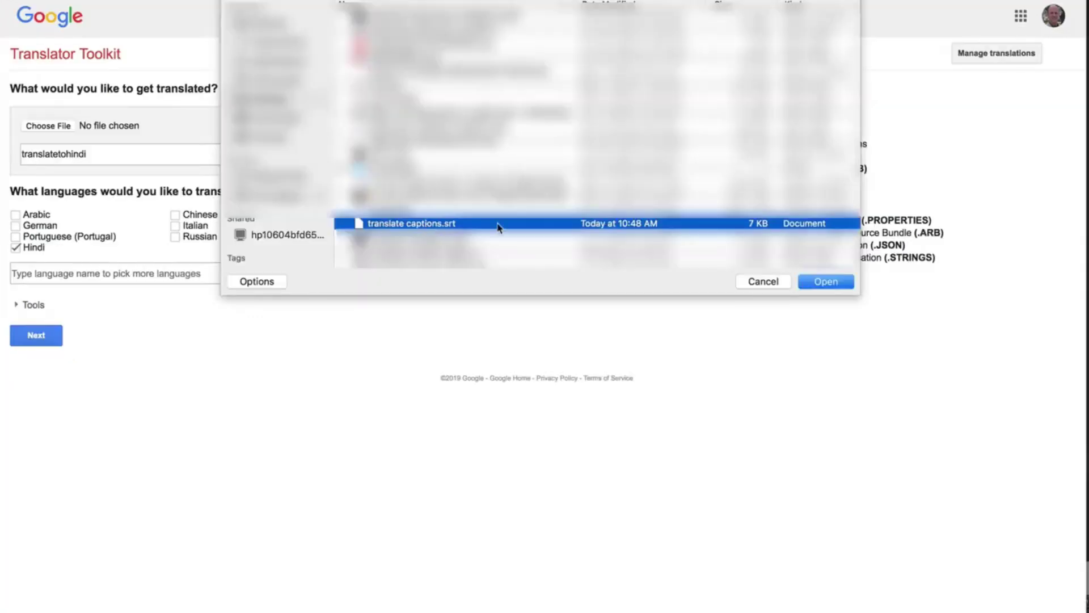
{"action": "left_click", "coordinate": [826, 282]}
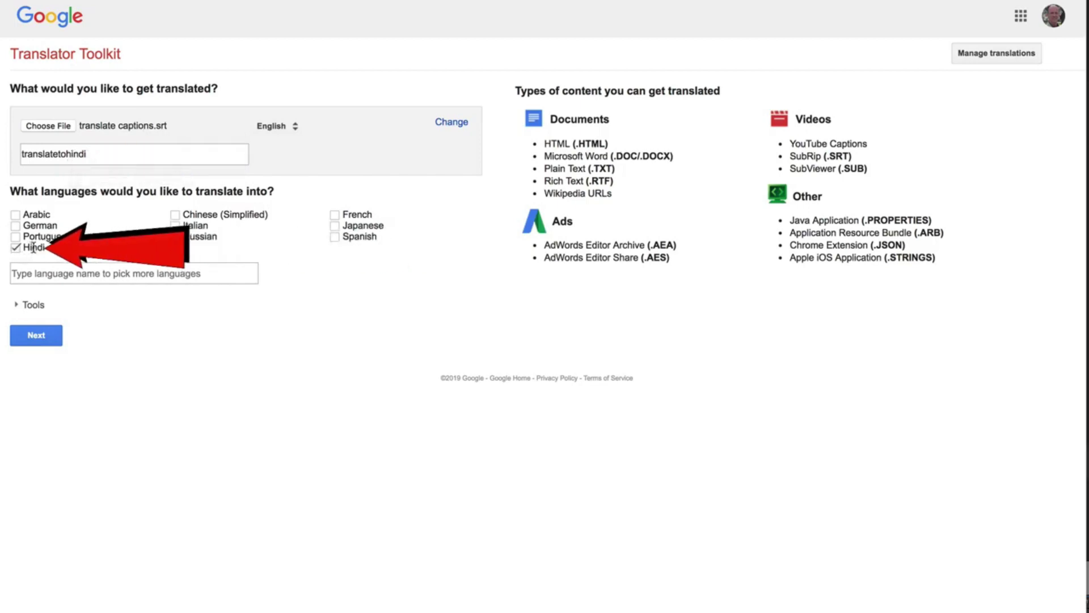
{"action": "left_click", "coordinate": [36, 335]}
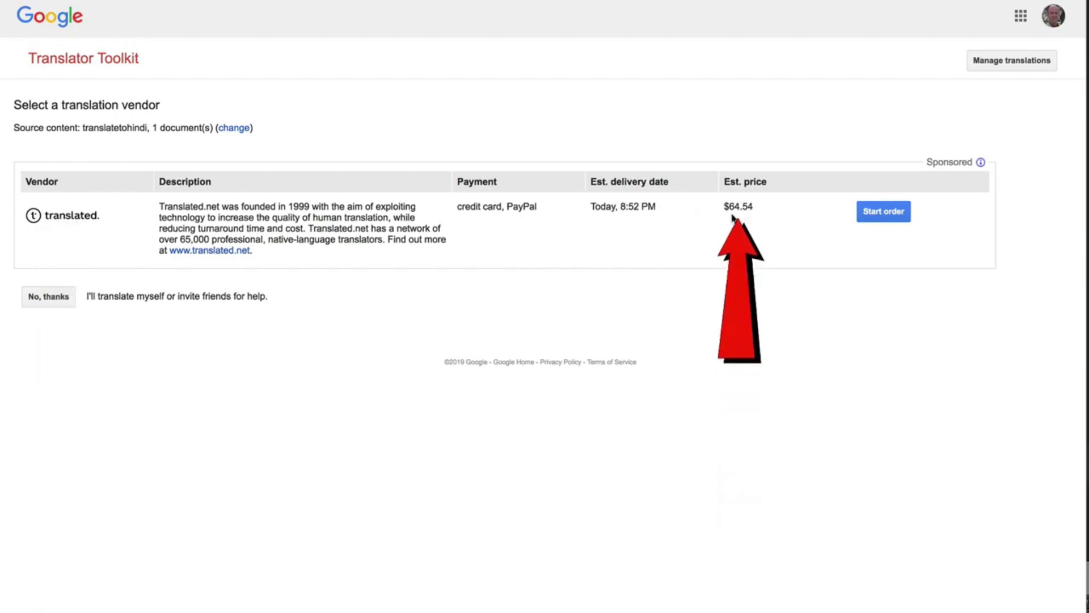
{"action": "left_click", "coordinate": [48, 296]}
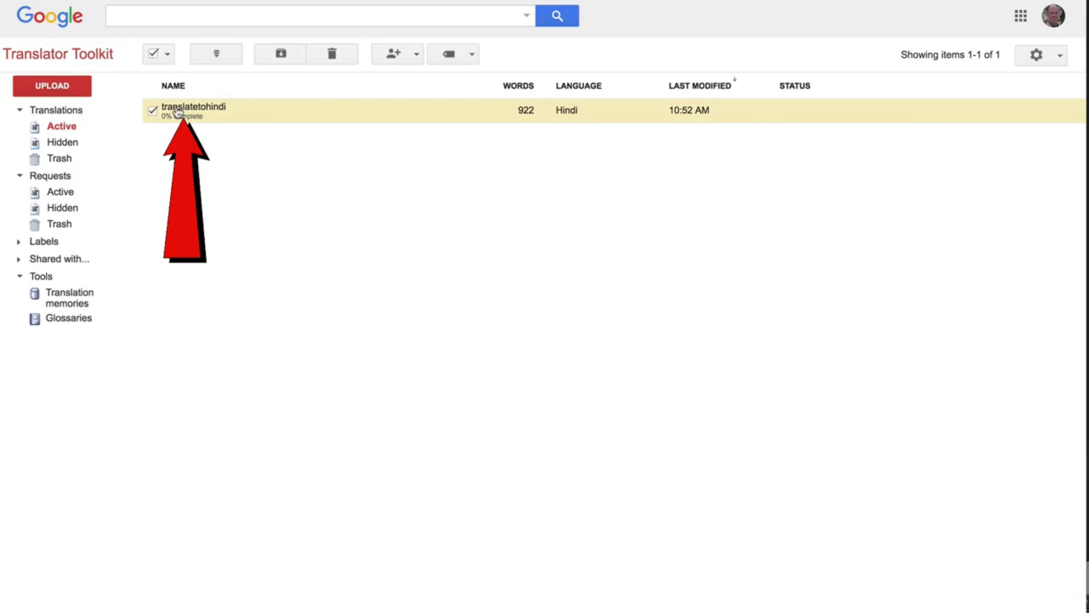
Open the translatetohindi document and download the Hindi captions as the translatetohindi3 SRT file.
{"action": "left_click", "coordinate": [178, 108]}
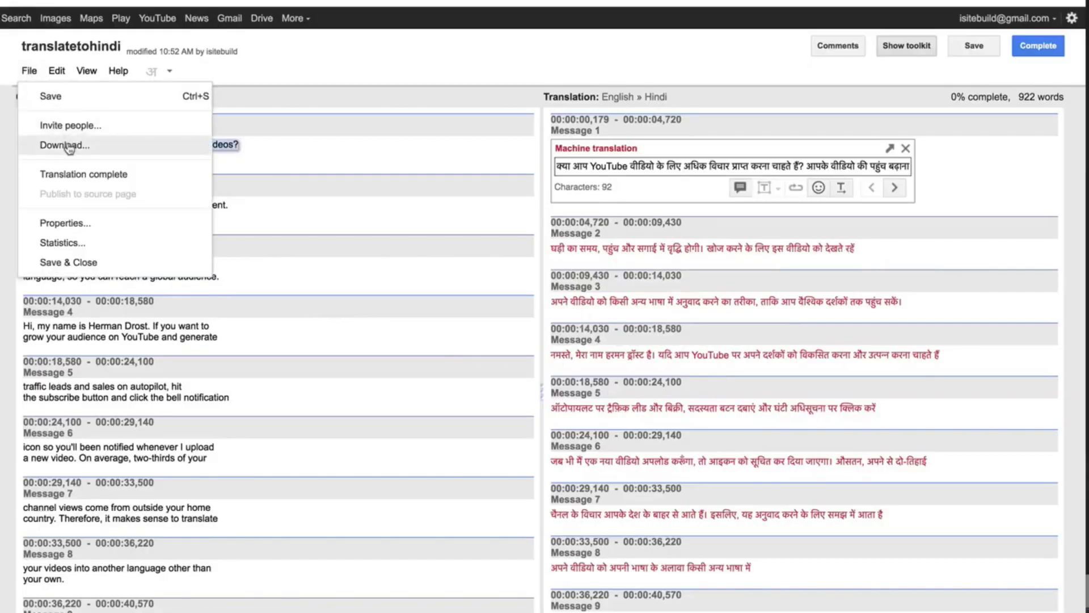
{"action": "left_click", "coordinate": [68, 146]}
{"action": "left_click", "coordinate": [549, 69]}
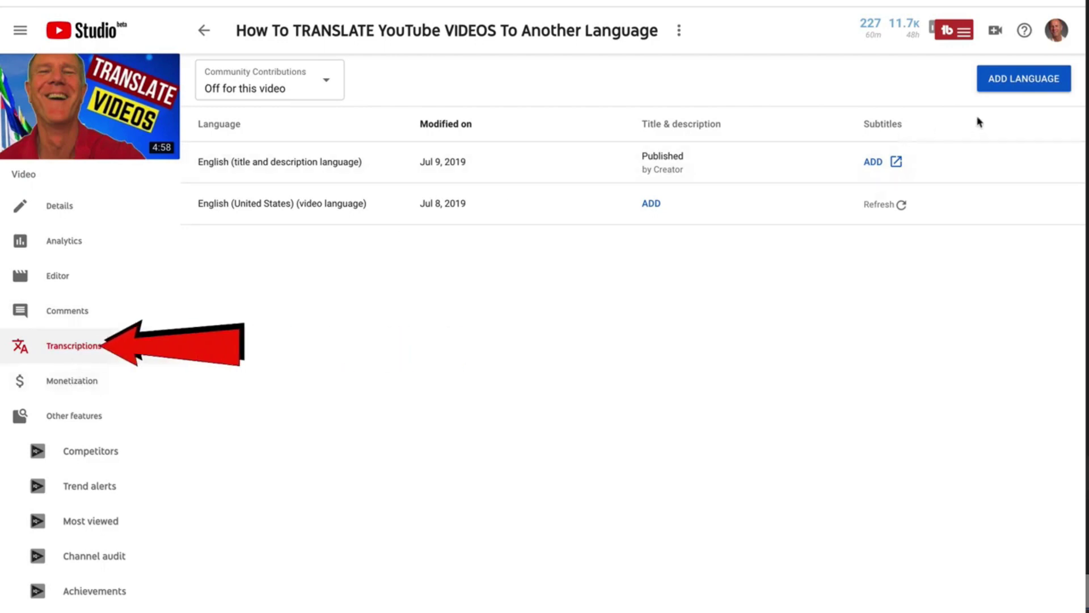
Add Hindi as a new language for the video.
{"action": "left_click", "coordinate": [1027, 84]}
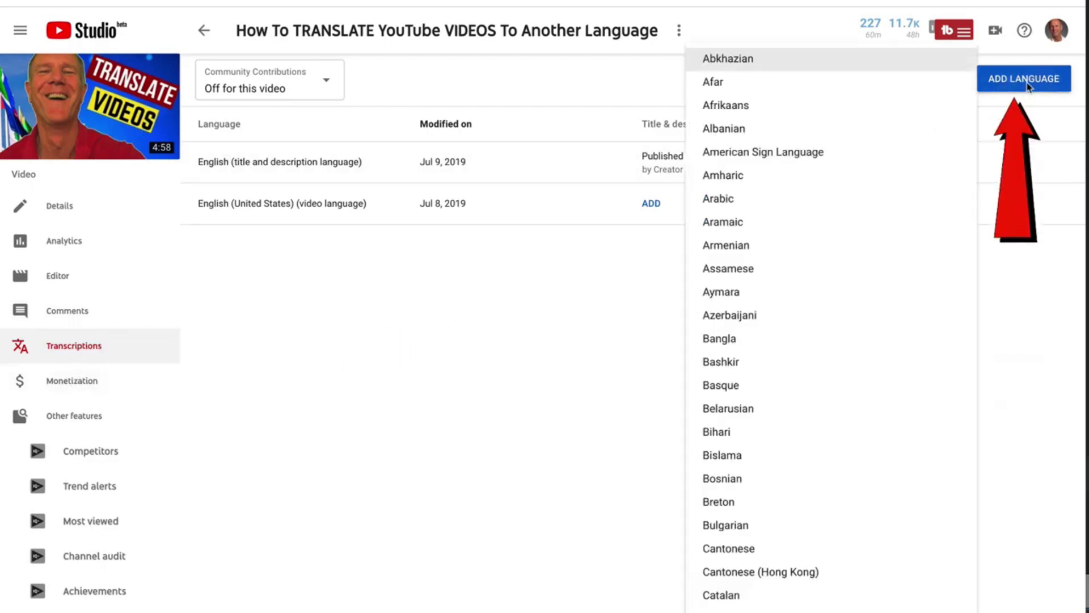
{"action": "scroll", "coordinate": [839, 562], "scroll_direction": "down", "scroll_amount": 20}
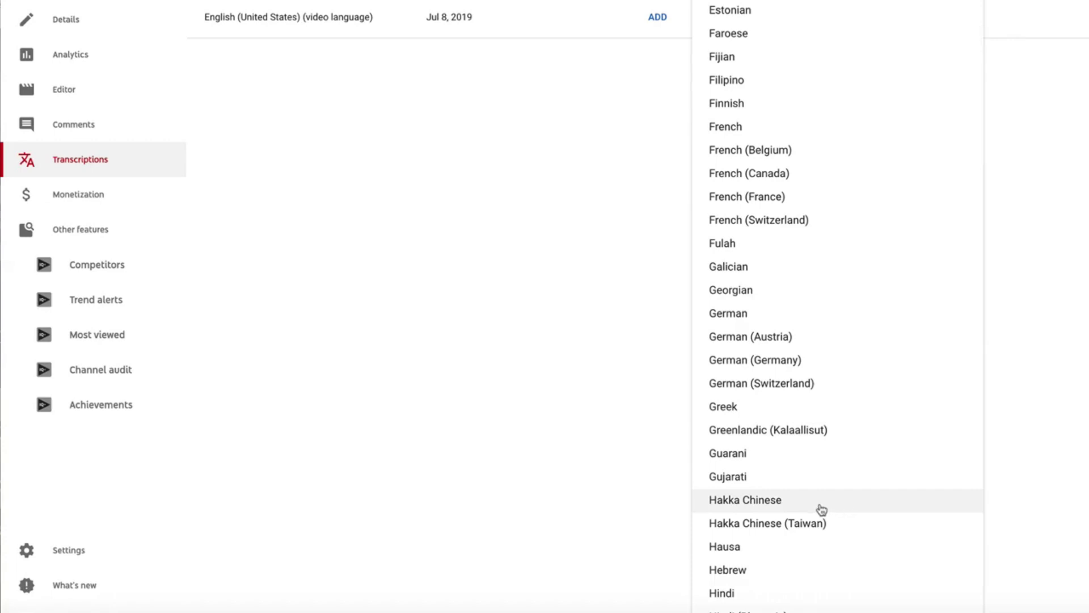
{"action": "scroll", "coordinate": [822, 509], "scroll_direction": "down", "scroll_amount": 2}
{"action": "left_click", "coordinate": [773, 519]}
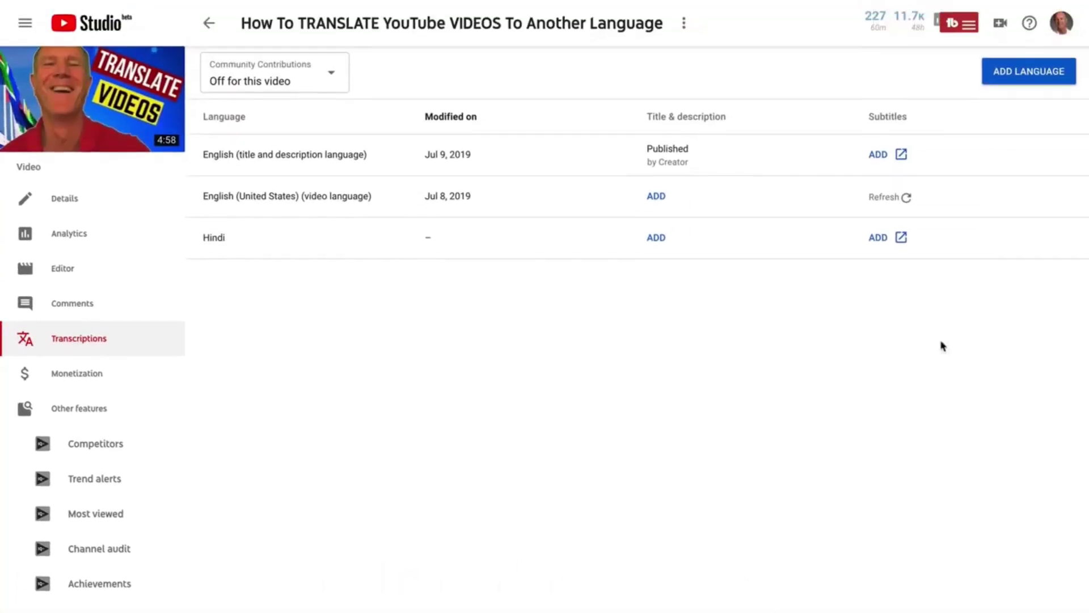
Upload translatetohindi3.srt as the Hindi subtitles.
{"action": "left_click", "coordinate": [902, 238]}
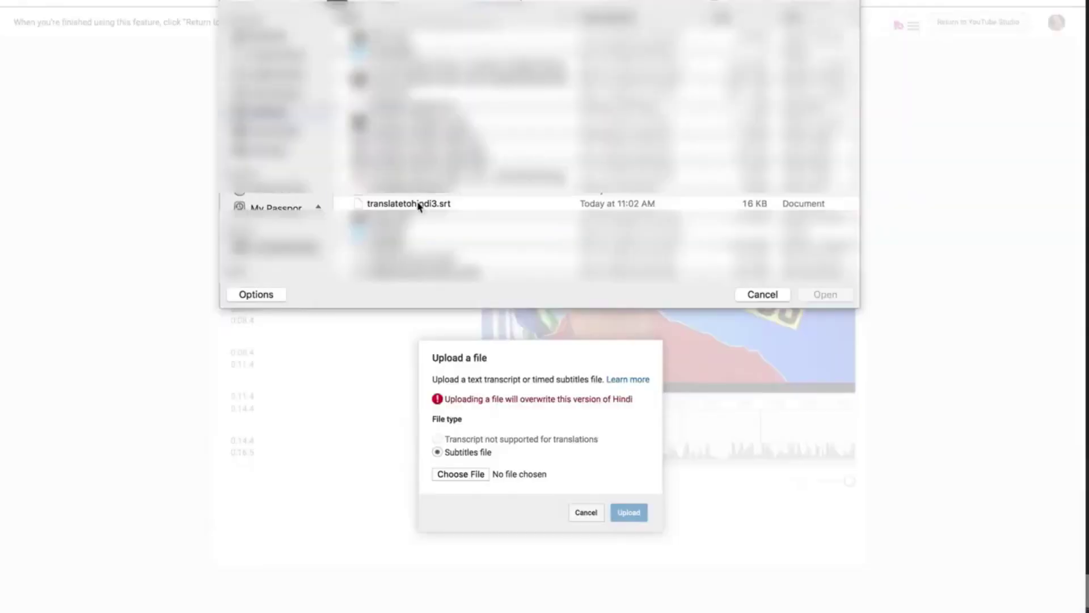
{"action": "left_click", "coordinate": [418, 206]}
{"action": "left_click", "coordinate": [850, 297]}
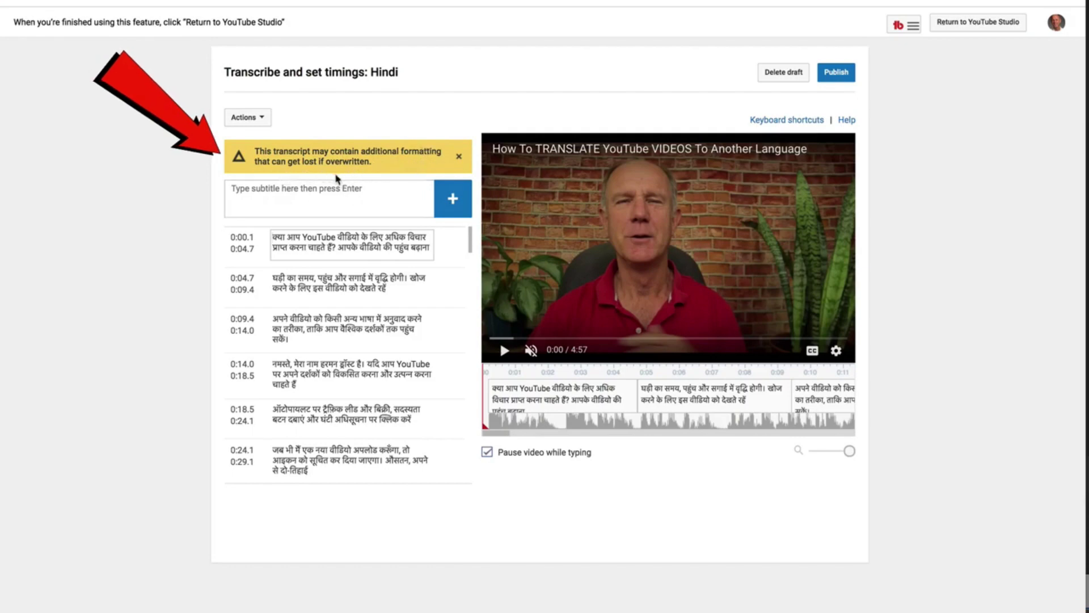
Publish the Hindi subtitles and play the video preview to check them.
{"action": "scroll", "coordinate": [344, 264], "scroll_direction": "down", "scroll_amount": 6}
{"action": "scroll", "coordinate": [344, 264], "scroll_direction": "down", "scroll_amount": 10}
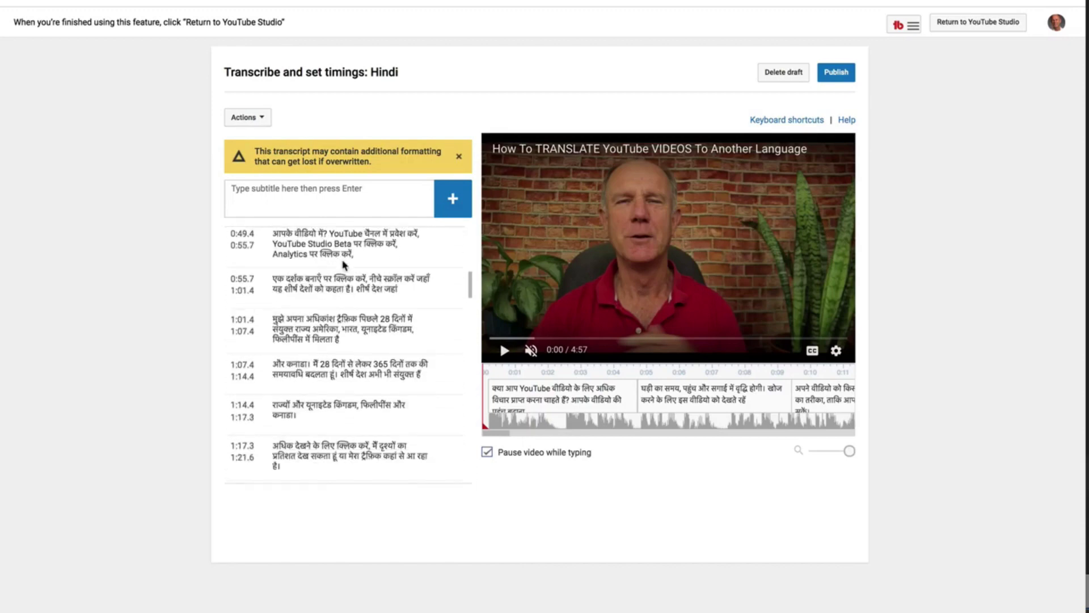
{"action": "left_click", "coordinate": [839, 76]}
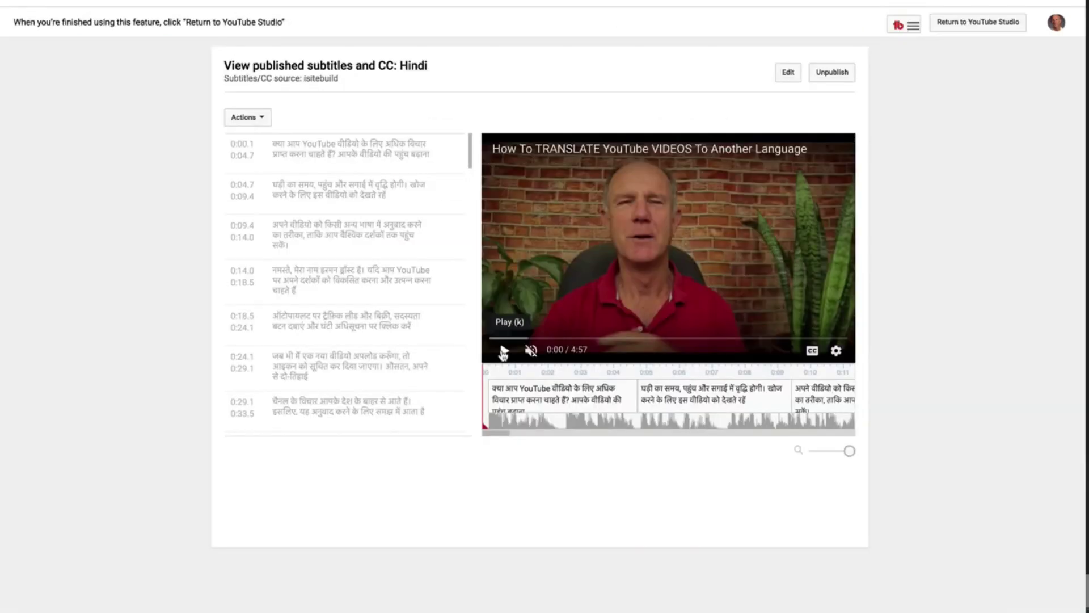
{"action": "left_click", "coordinate": [503, 352]}
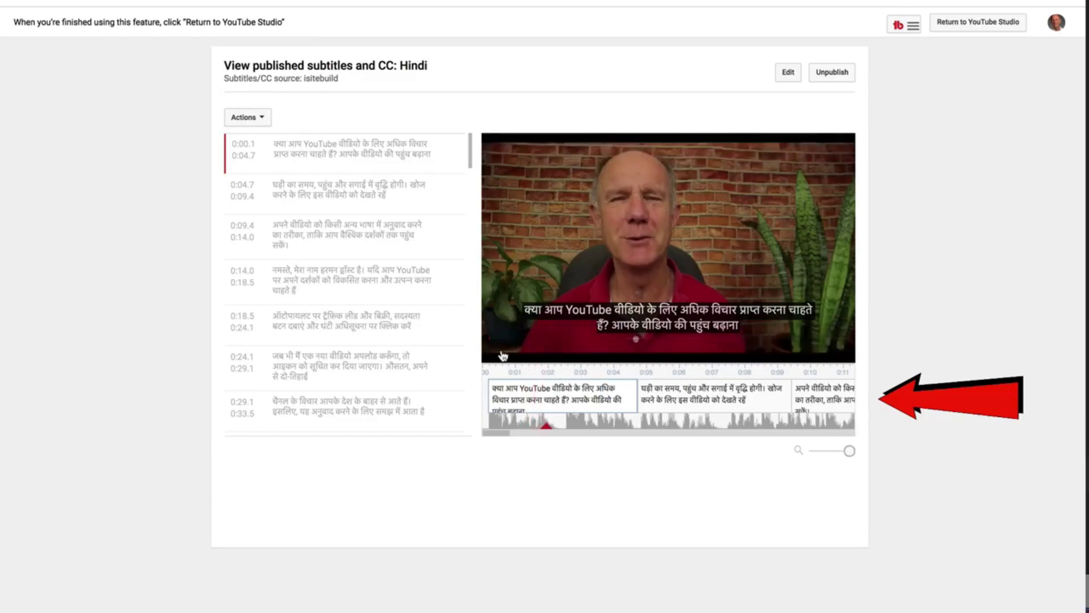